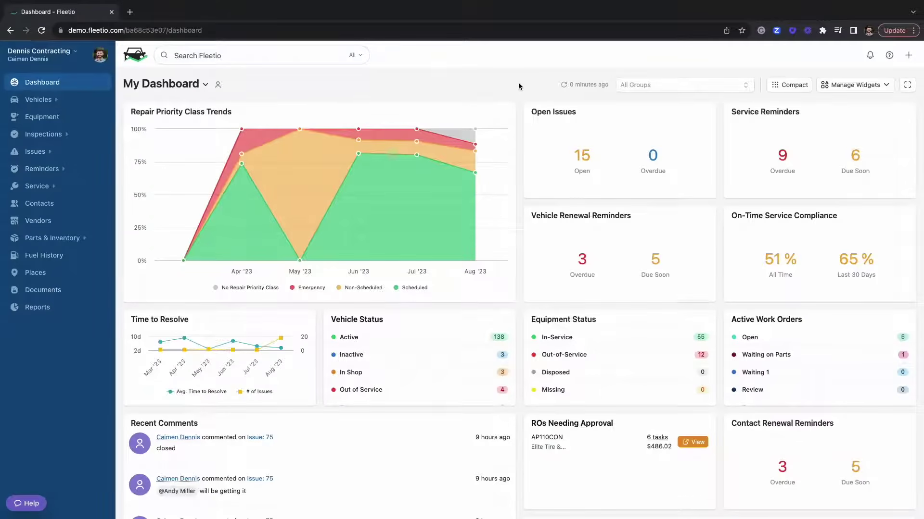
Step: Scroll through the dashboard widgets: open issues, overdue service reminders and monthly cost charts
scroll(518, 91, down, 1)
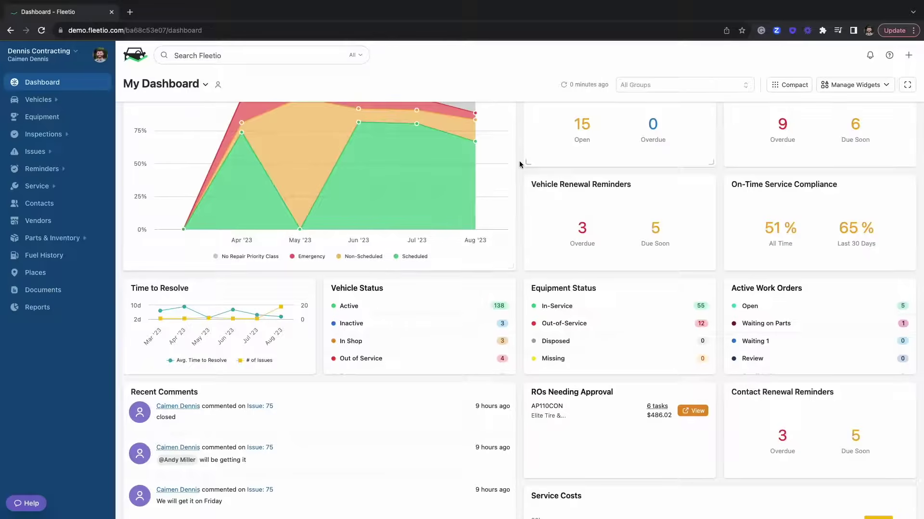
scroll(520, 165, up, 1)
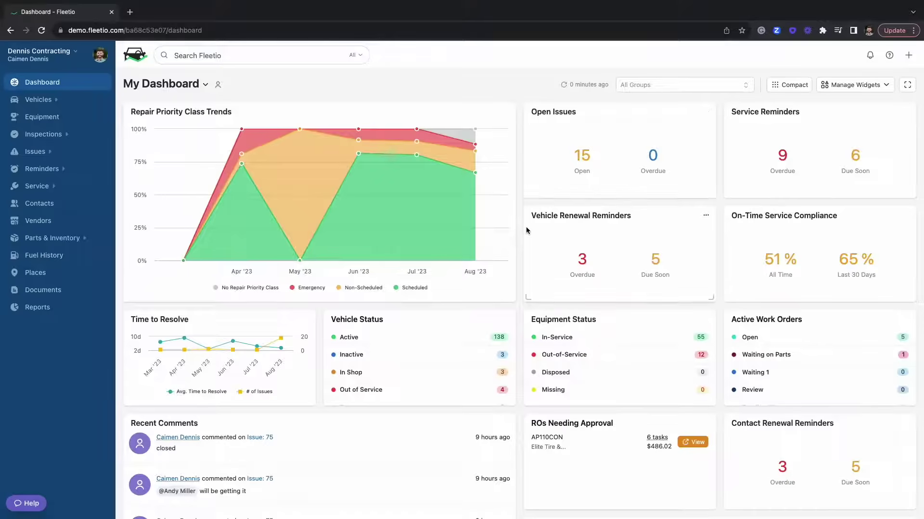
scroll(526, 227, down, 3)
scroll(516, 288, down, 2)
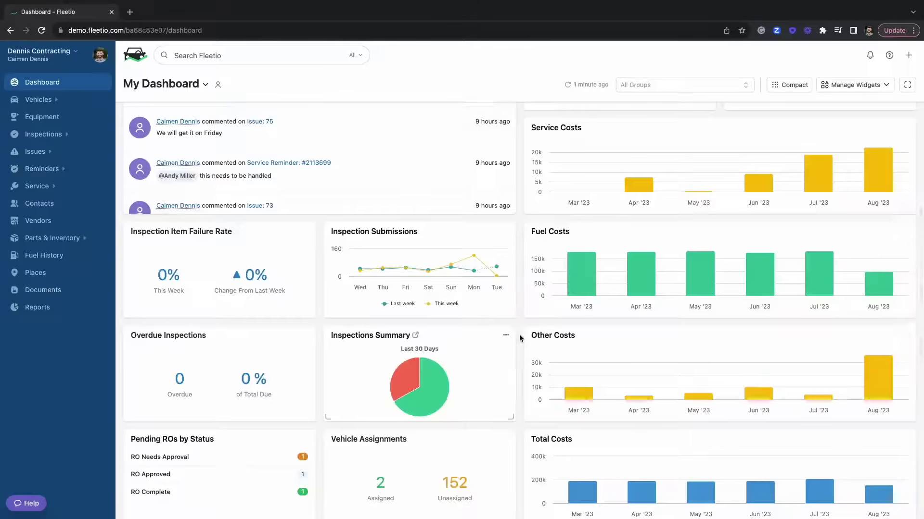
scroll(519, 338, up, 7)
Step: Expand Vehicles in the sidebar and open the Vehicle List
click(55, 100)
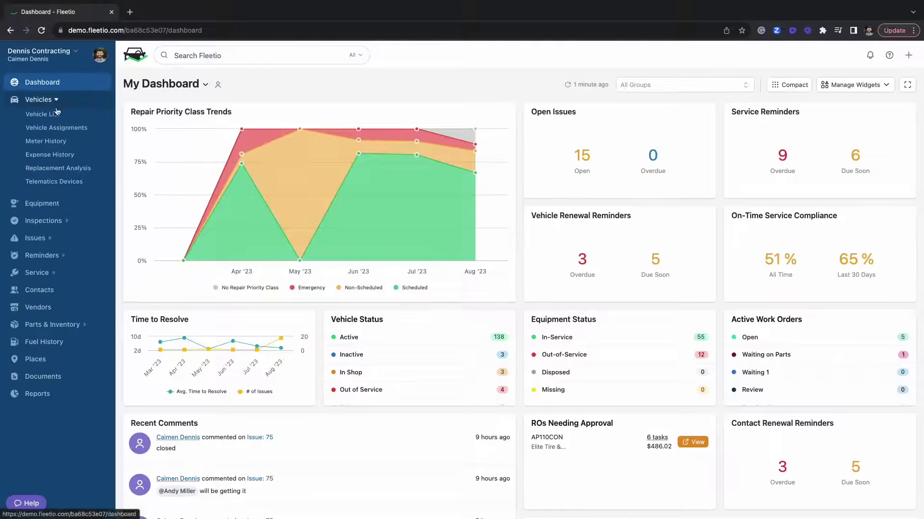
click(54, 114)
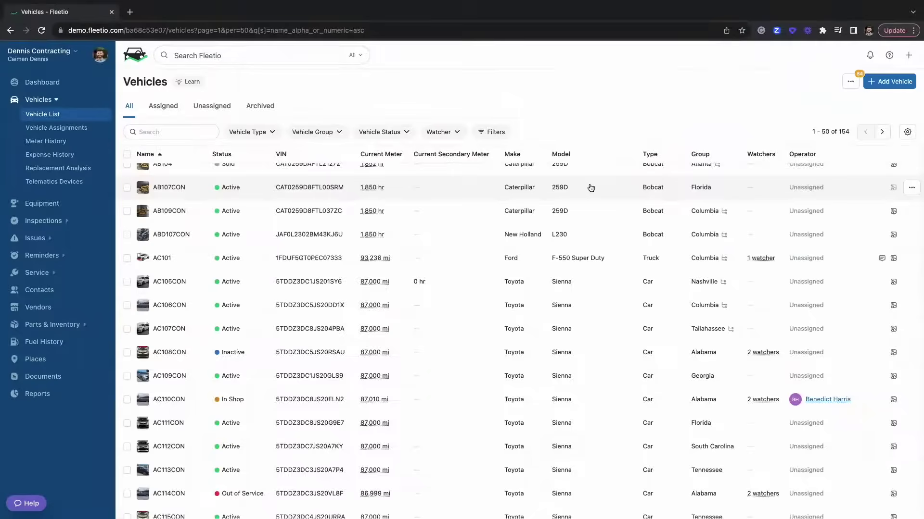
scroll(591, 187, down, 1)
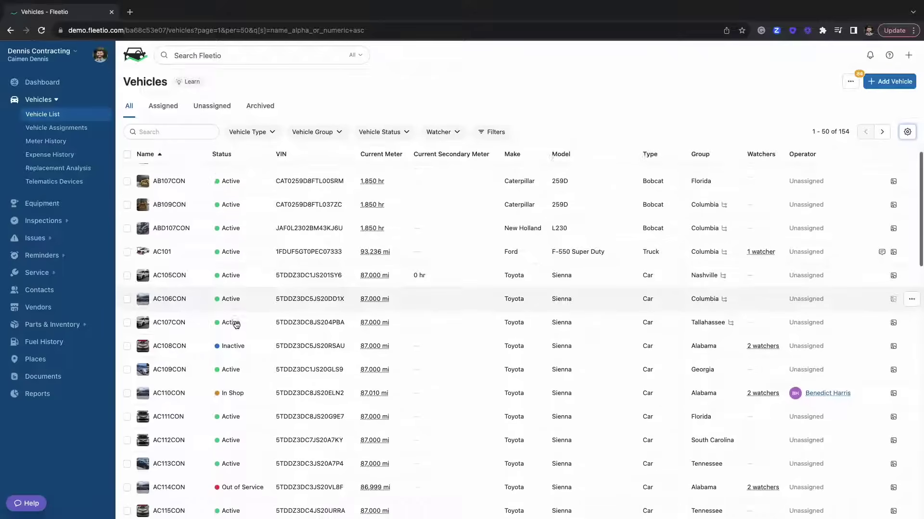
scroll(236, 326, down, 1)
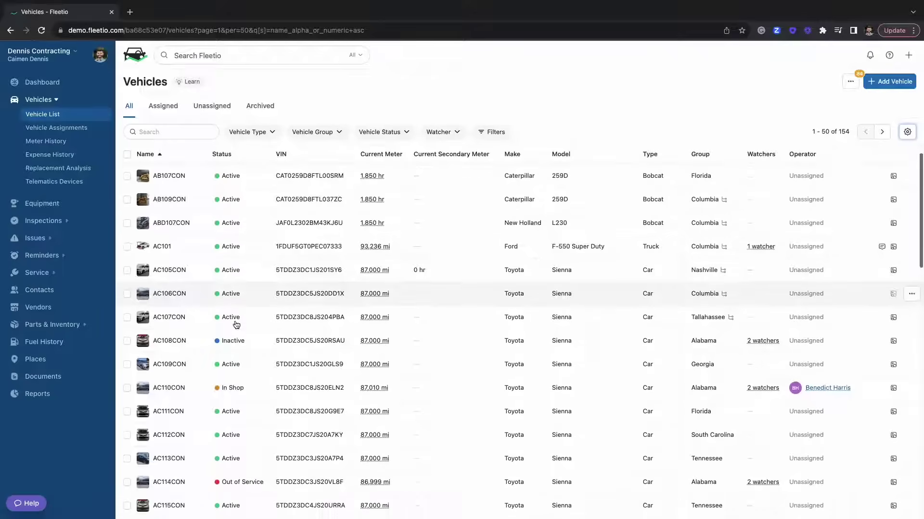
Step: Look over the Vehicle Type, Group, Status and full Filters options, then close the filters
click(272, 133)
click(317, 130)
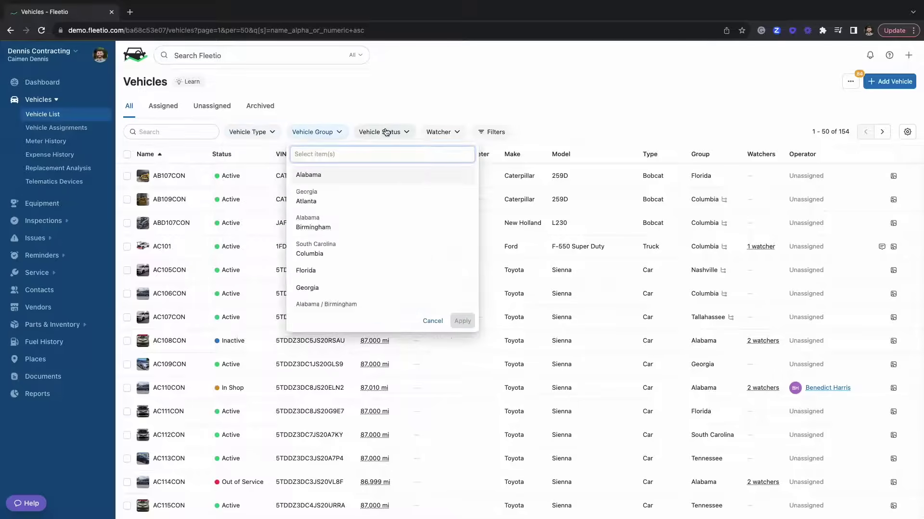
click(386, 132)
click(492, 137)
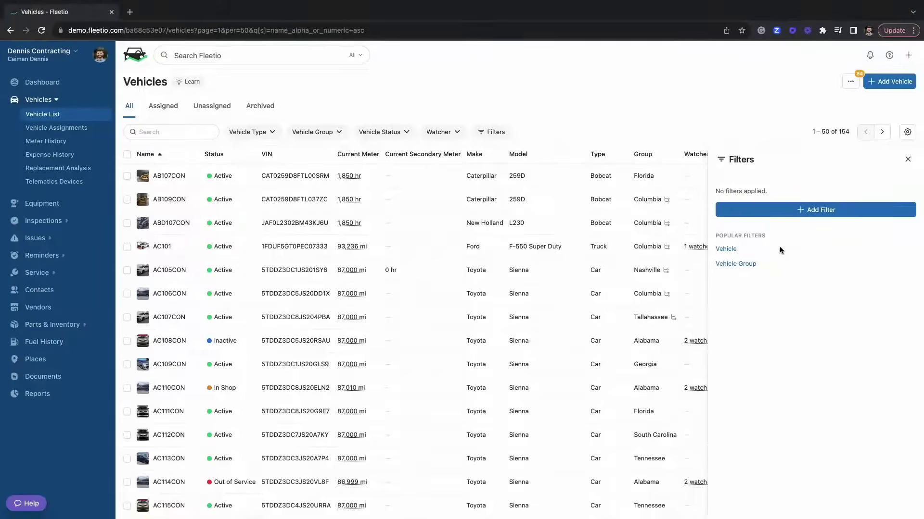
click(907, 159)
Step: Open Manage Columns from the vehicle table settings
click(907, 133)
click(849, 154)
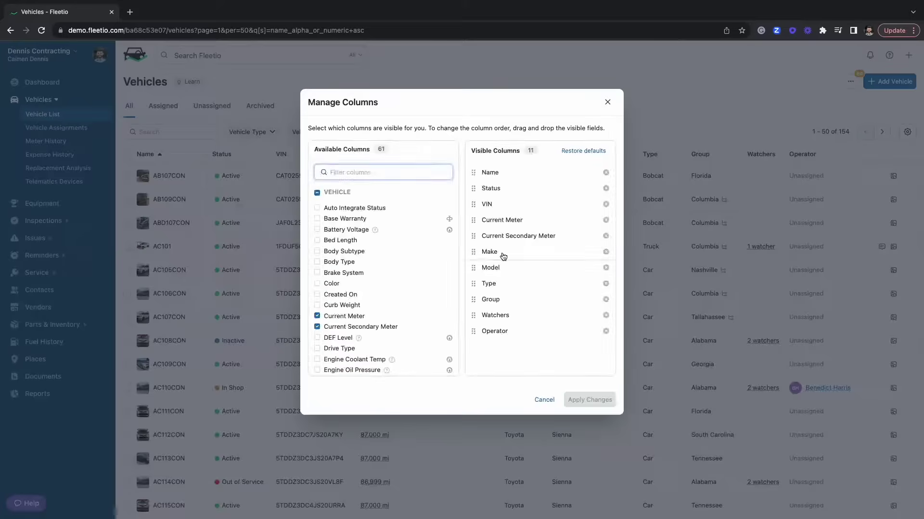
scroll(415, 286, down, 3)
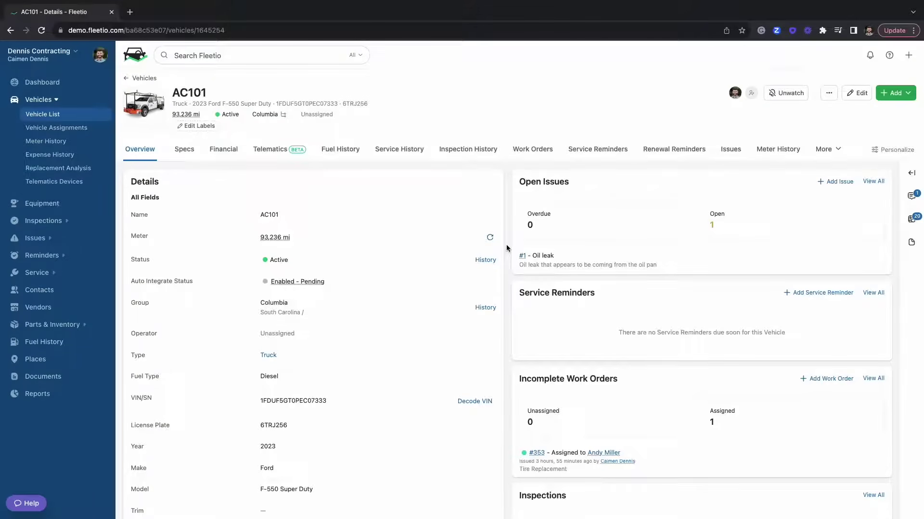
Step: Scroll AC101's overview to Cost of Ownership: $25,030.81 total, $1.22 per mile
scroll(506, 247, down, 1)
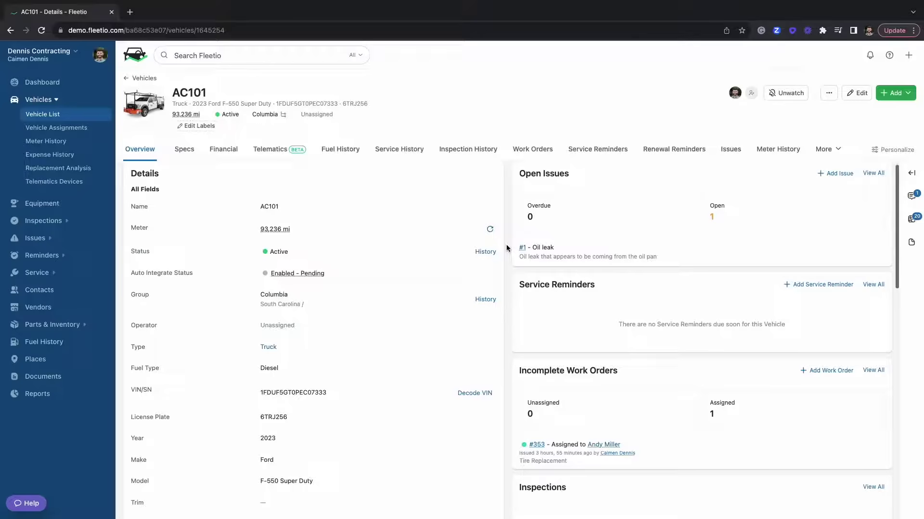
mouse_move(598, 255)
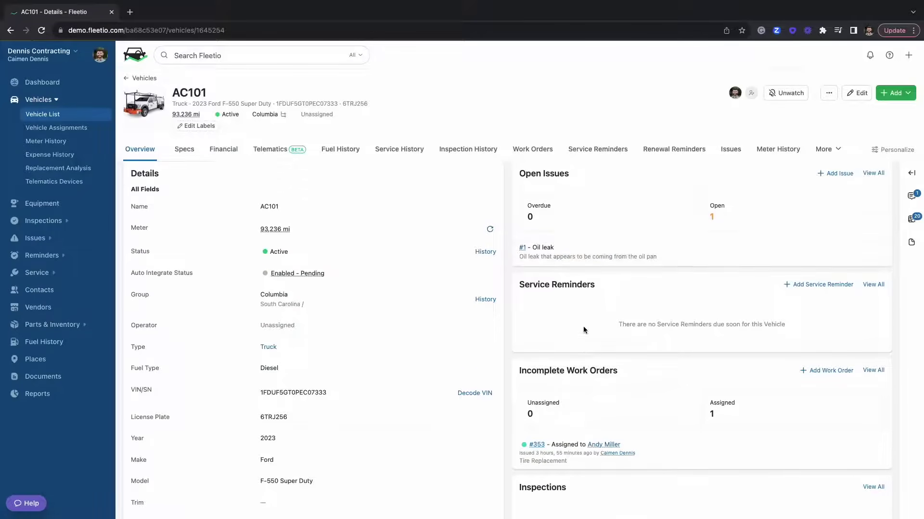
scroll(583, 326, down, 2)
scroll(575, 381, down, 2)
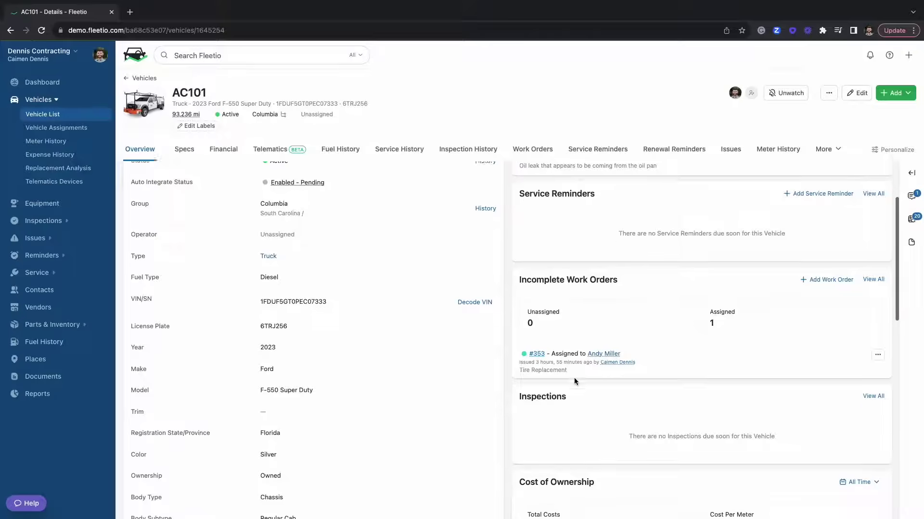
scroll(573, 378, down, 3)
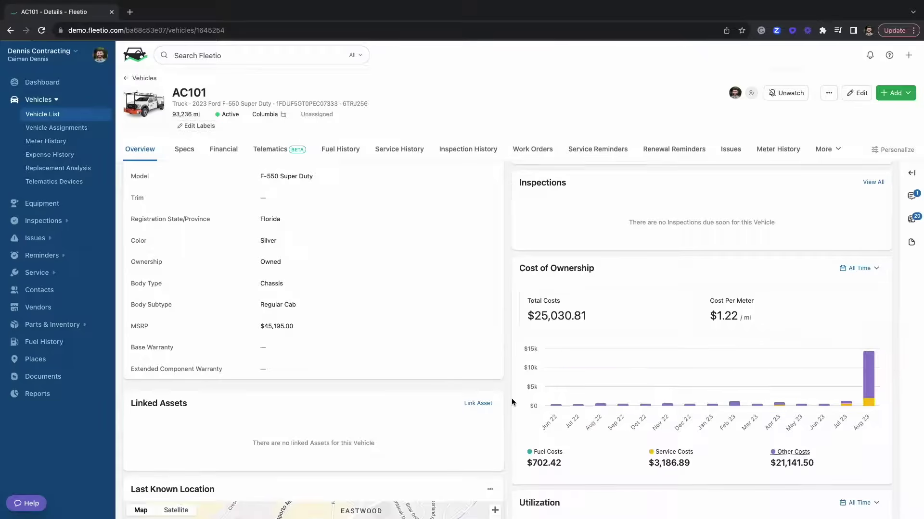
scroll(512, 402, down, 1)
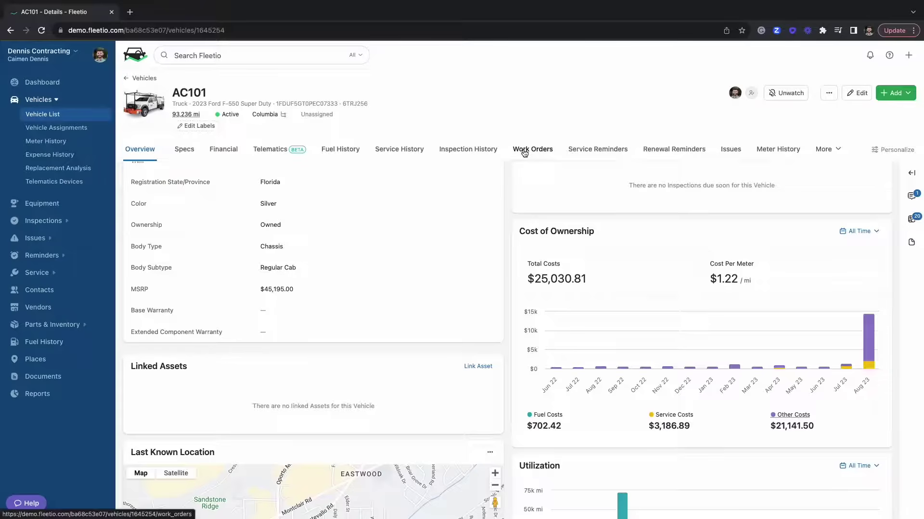
Step: Look through AC101's Service History and Issues tabs, then its Photos
click(394, 149)
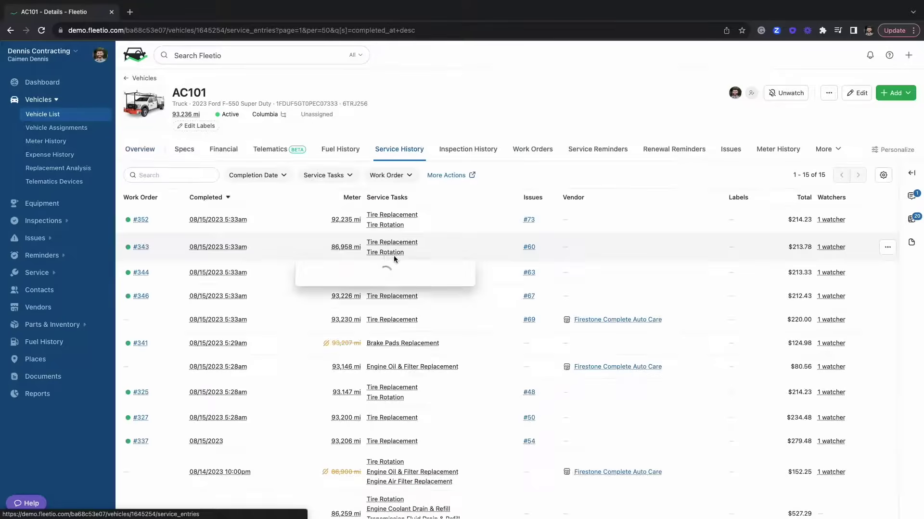
click(731, 149)
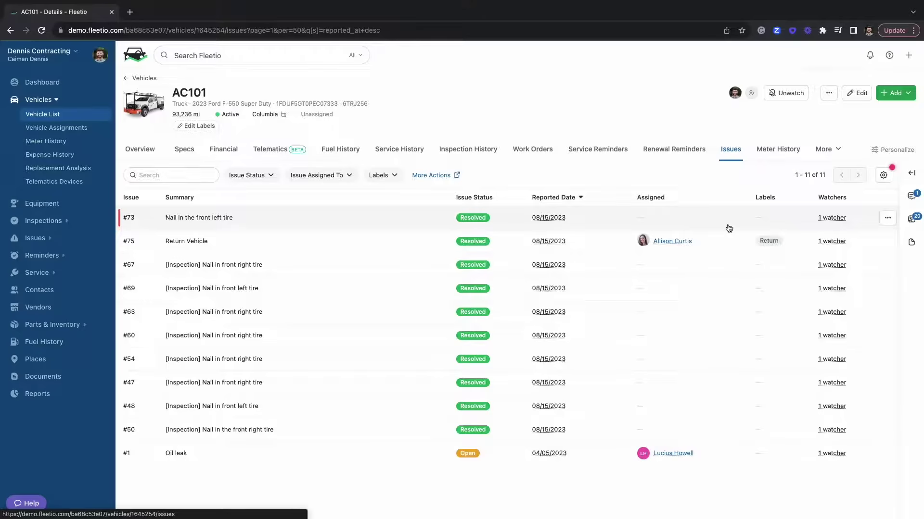
click(913, 220)
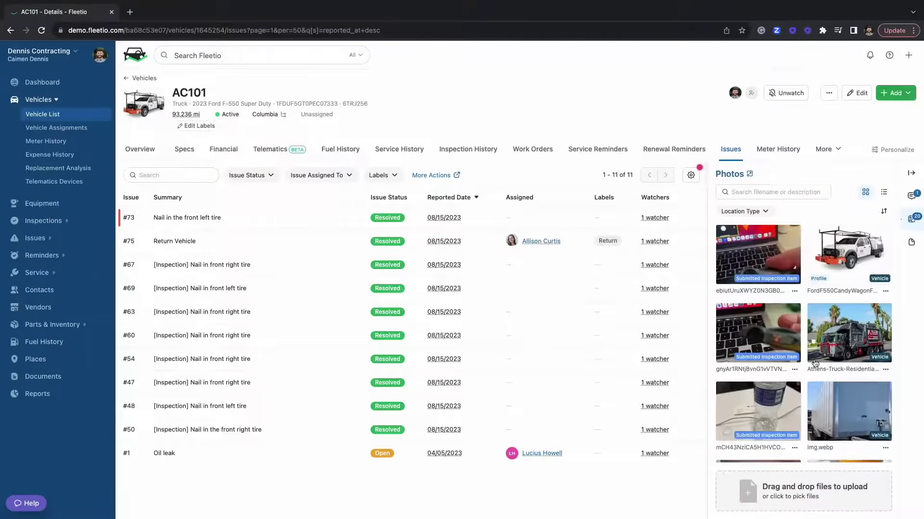
scroll(813, 371, down, 3)
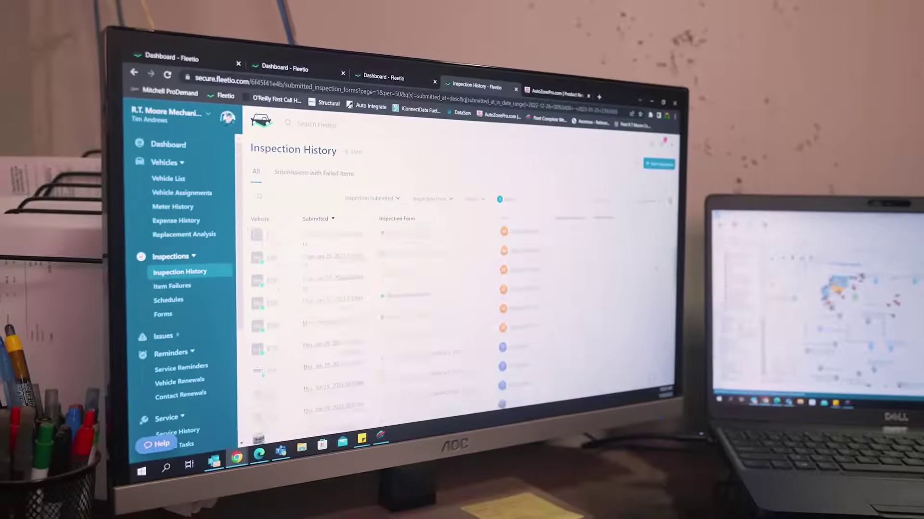
Step: Scroll through inspection Submission #20703244 for AC101
scroll(433, 327, down, 5)
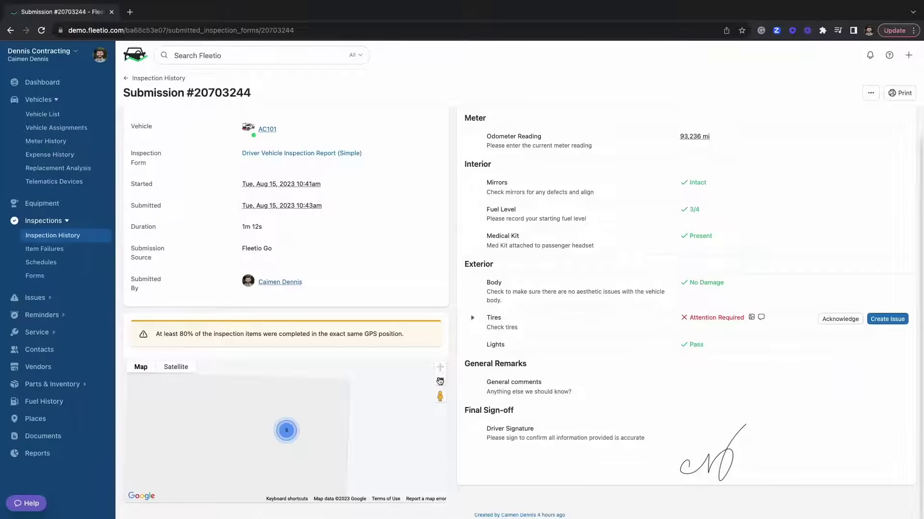
Step: Zoom the location map out and expand the failed Tires item to show its damaged-tire photo
click(440, 380)
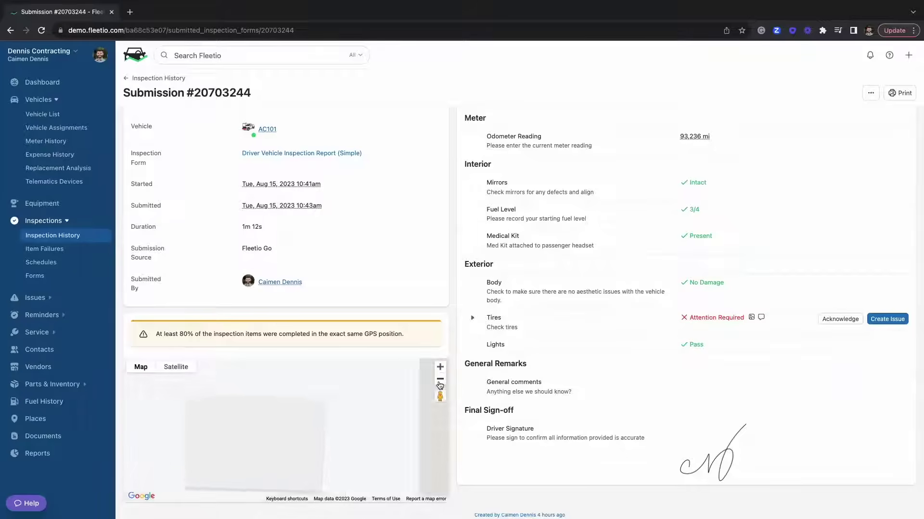
scroll(423, 378, up, 1)
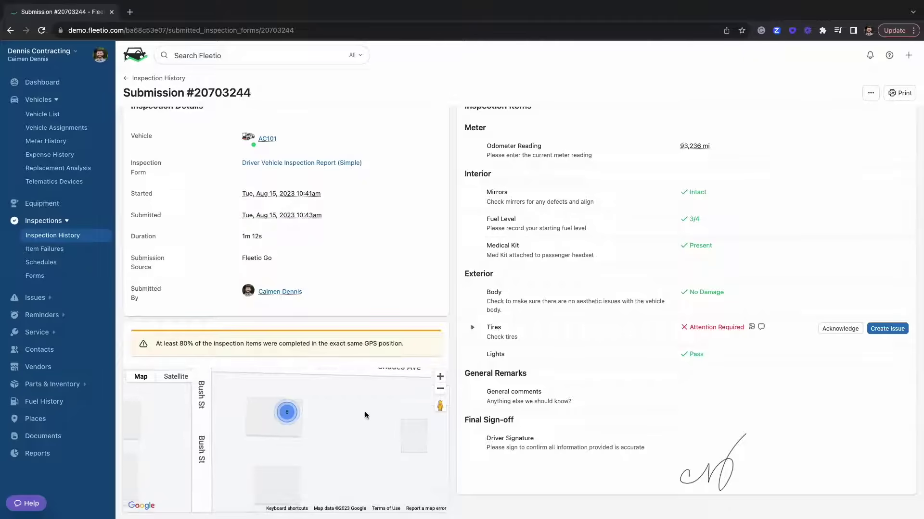
scroll(418, 366, down, 1)
click(472, 317)
scroll(522, 311, down, 2)
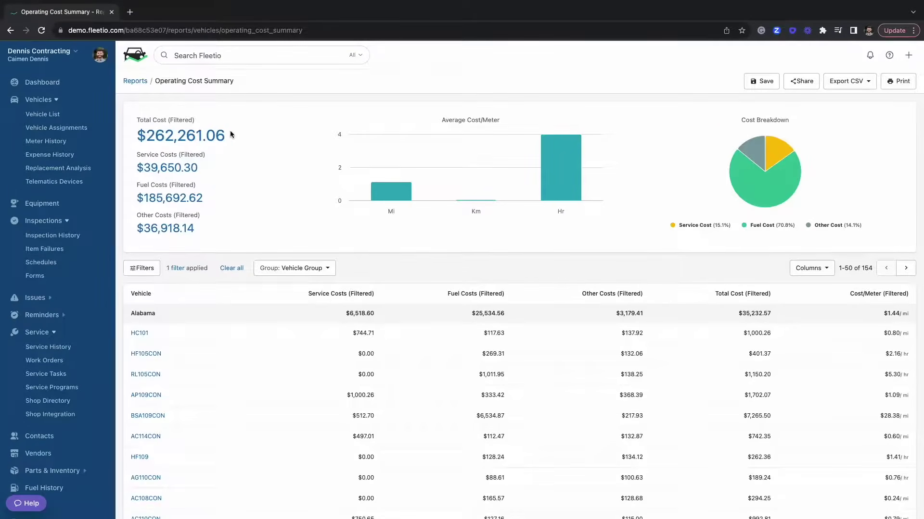
Step: Check that the report's filter is the Jul 17 – Aug 15, 2023 time frame
mouse_move(213, 274)
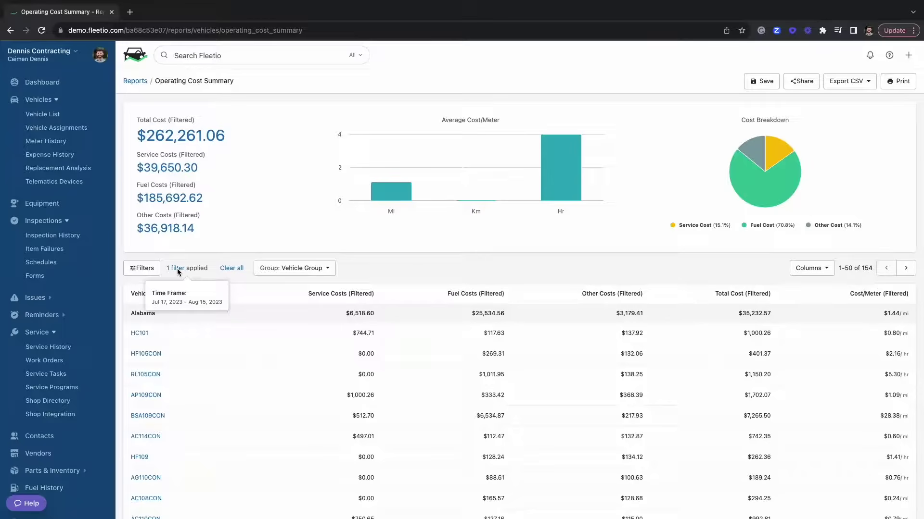
click(151, 269)
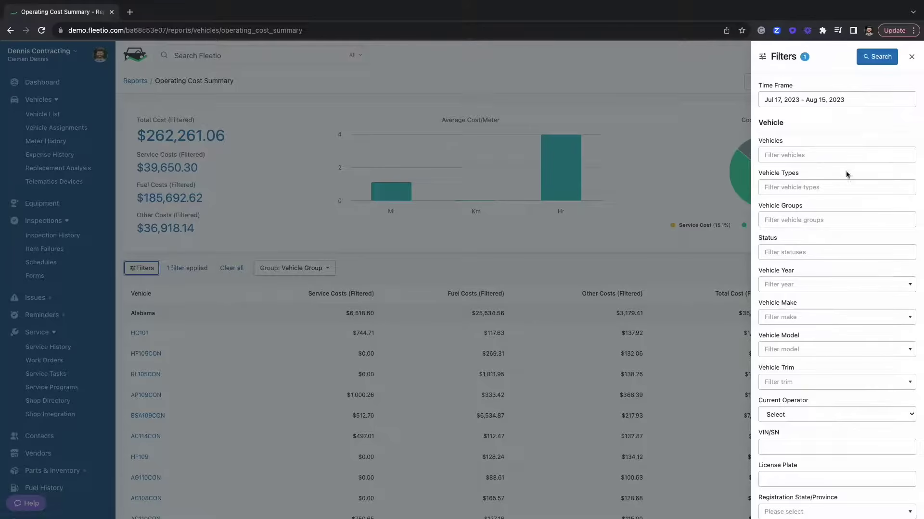
scroll(838, 421, down, 1)
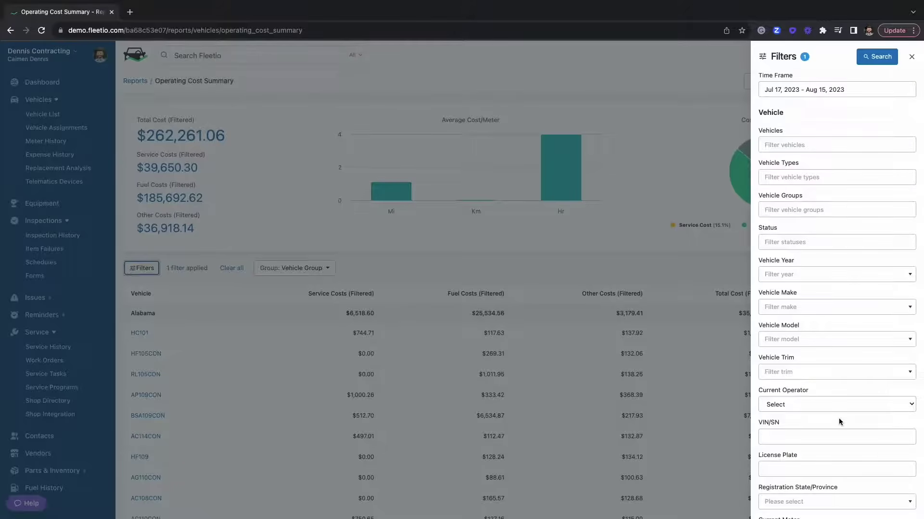
click(727, 266)
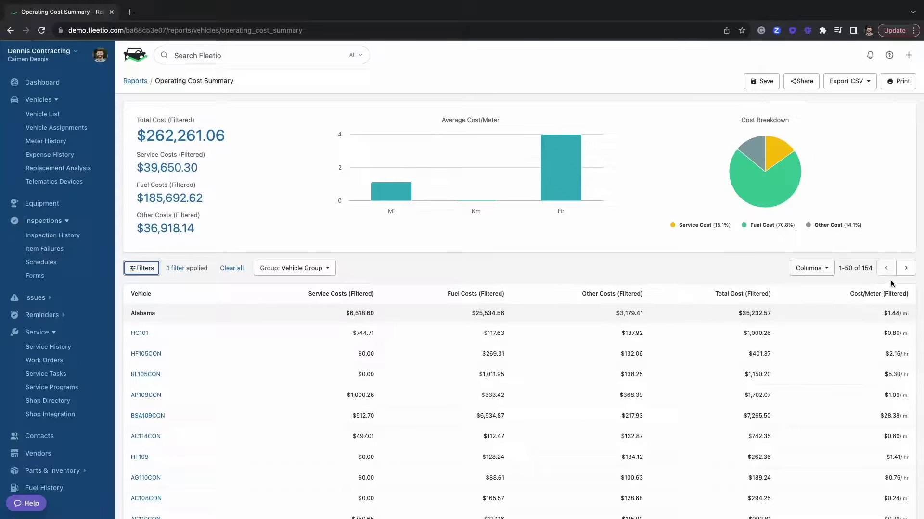
click(826, 269)
scroll(789, 373, down, 3)
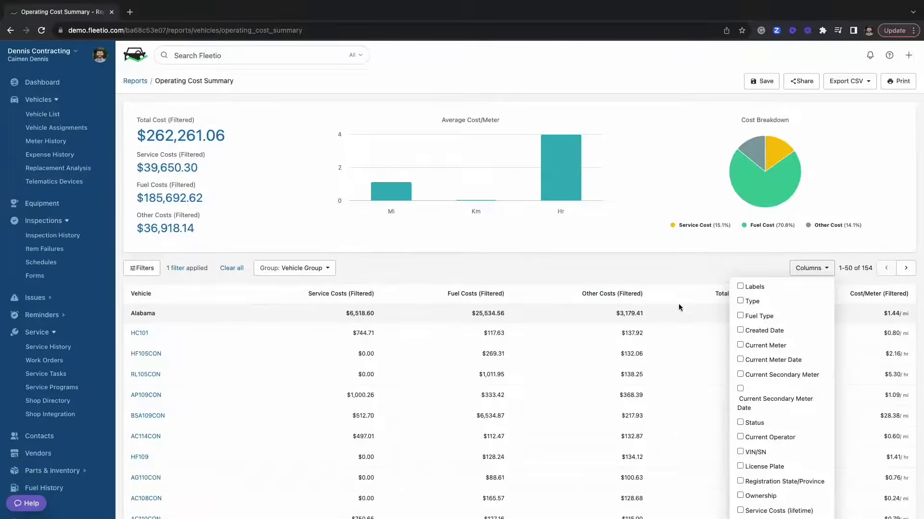
click(754, 265)
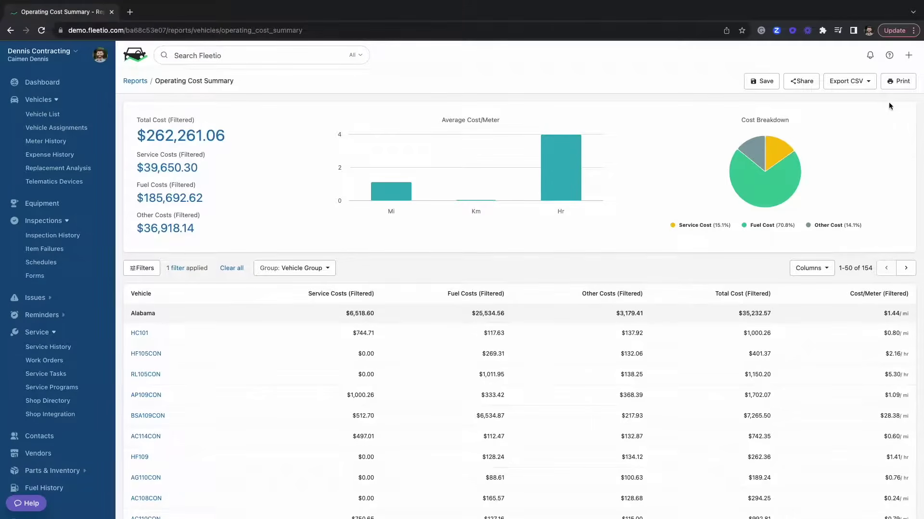
Step: Save the report as a new saved report with email schedule on: daily PDF at 2:47 PM
click(770, 82)
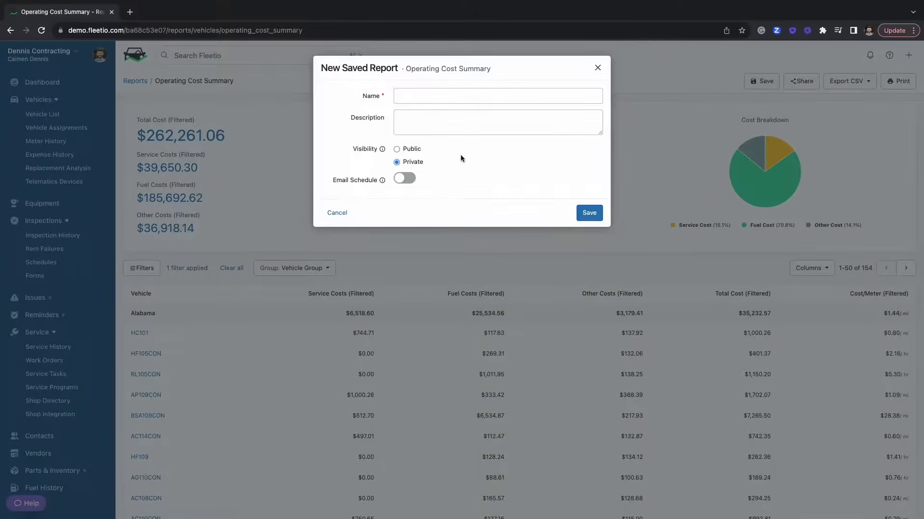
click(405, 178)
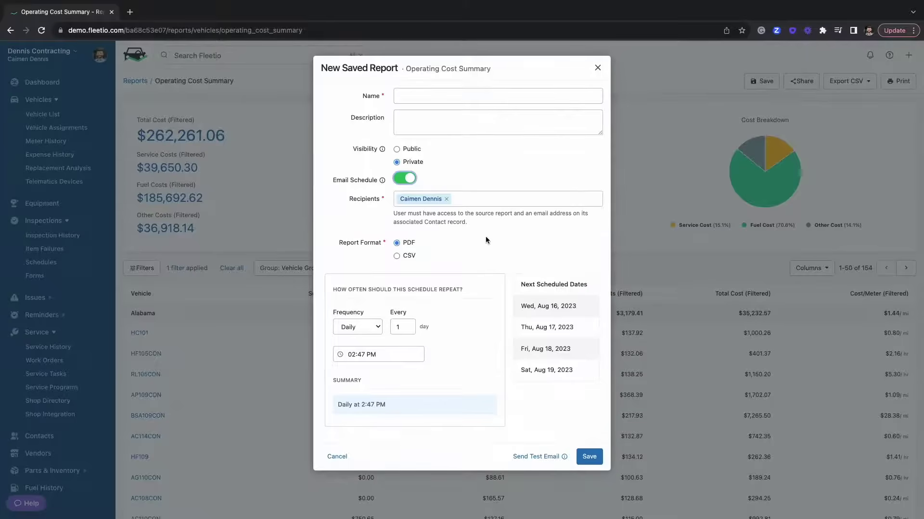